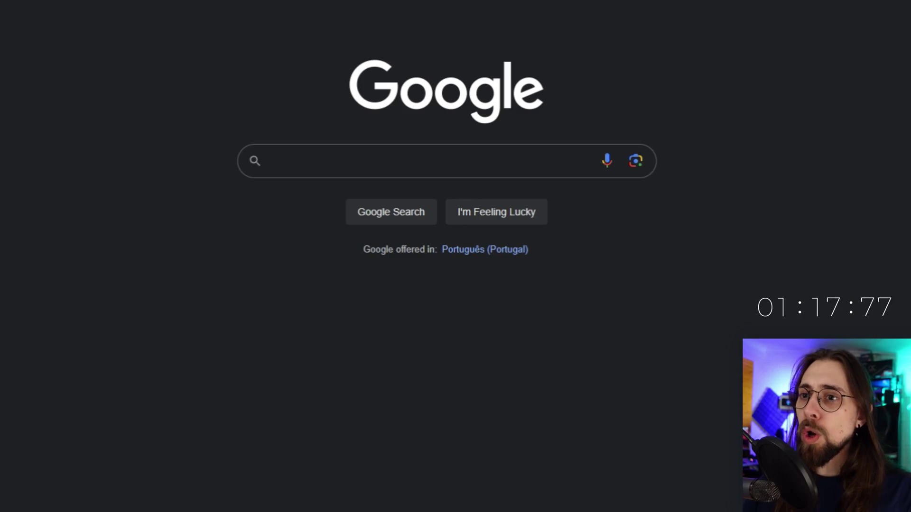
# Search 'xess 1.3 github', open the intel/xess Releases page and scroll down to the XeSS SDK 1.3.0 assets.
pyautogui.click(348, 158)
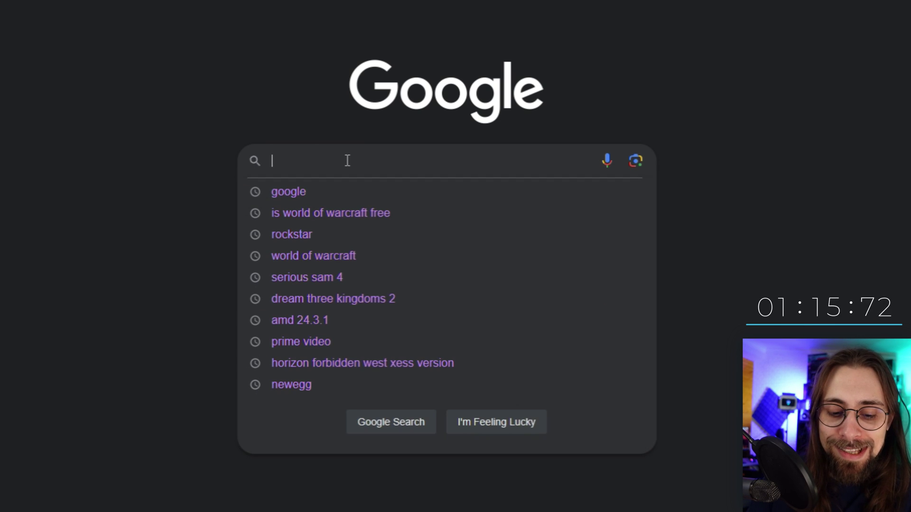
pyautogui.write('xess 1')
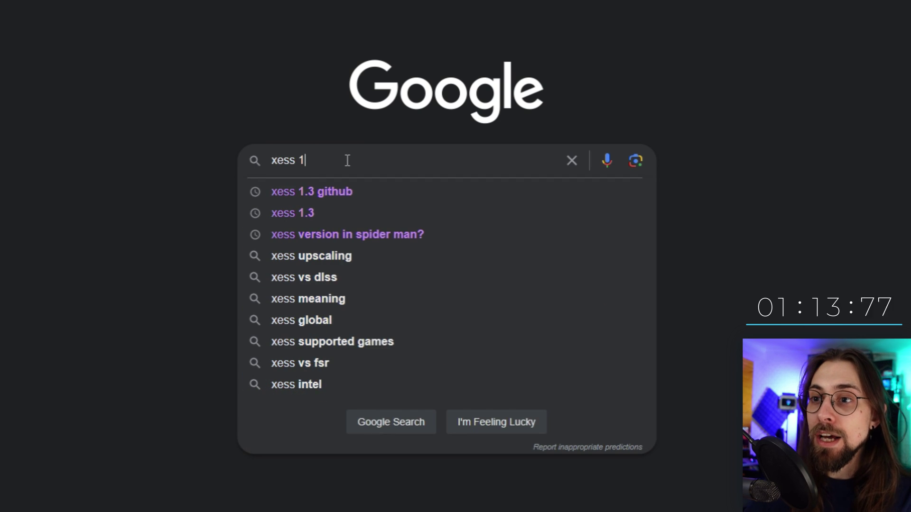
pyautogui.write('.3 github')
pyautogui.press('Return')
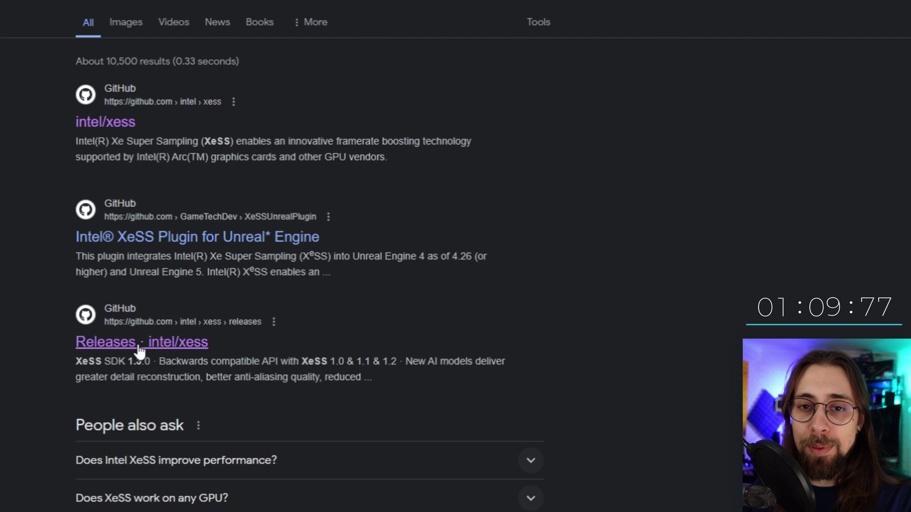
pyautogui.click(176, 349)
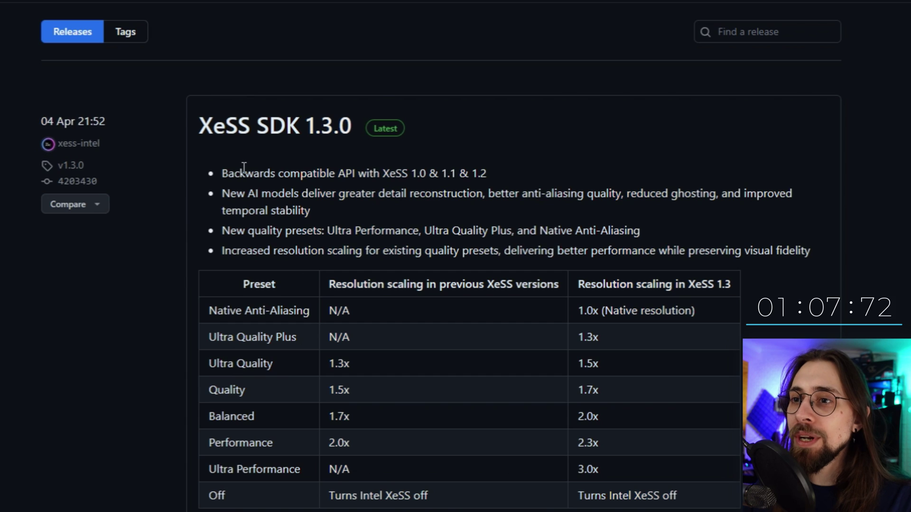
pyautogui.scroll(-2, 598, 154)
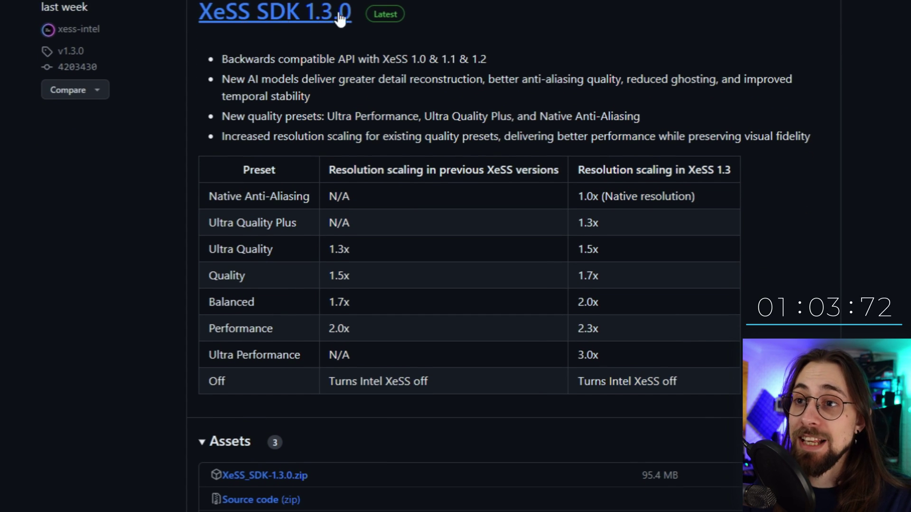
pyautogui.scroll(-2, 592, 152)
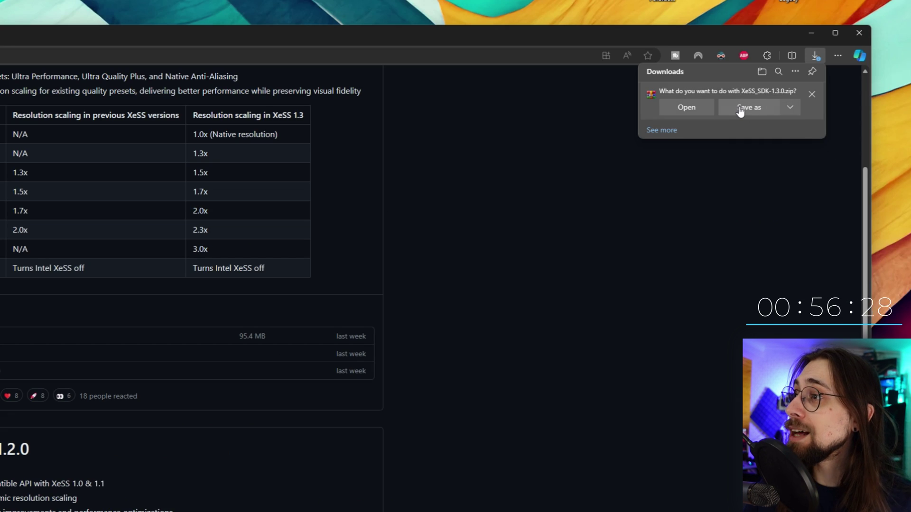
# Save XeSS_SDK-1.3.0.zip, open it in WinRAR and extract it to the desktop.
pyautogui.click(746, 108)
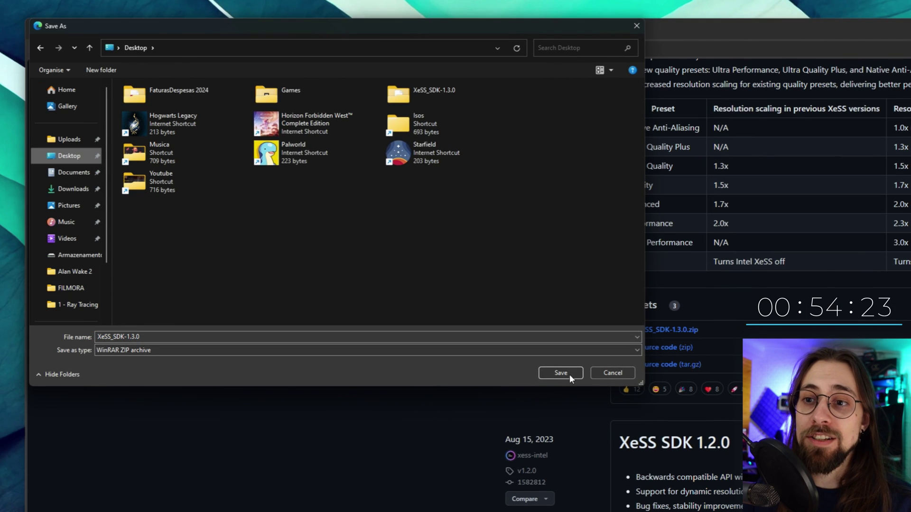
pyautogui.click(563, 373)
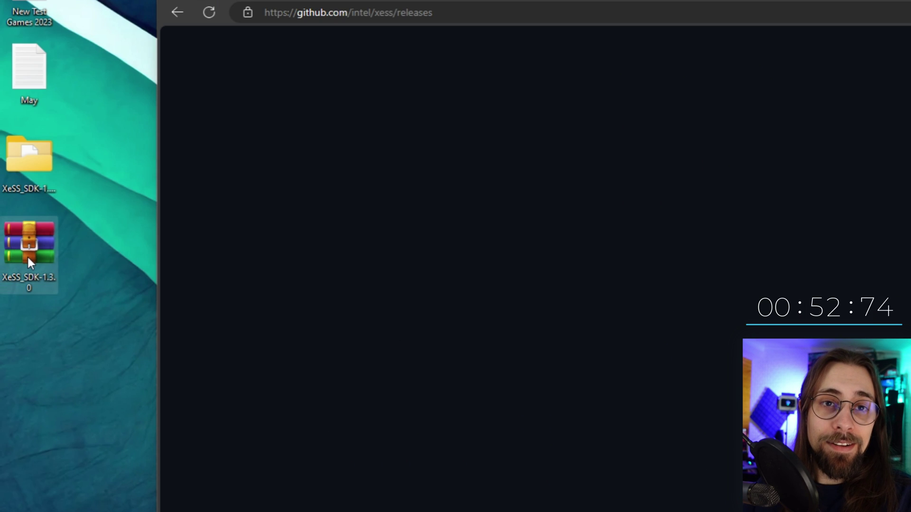
pyautogui.doubleClick(27, 255)
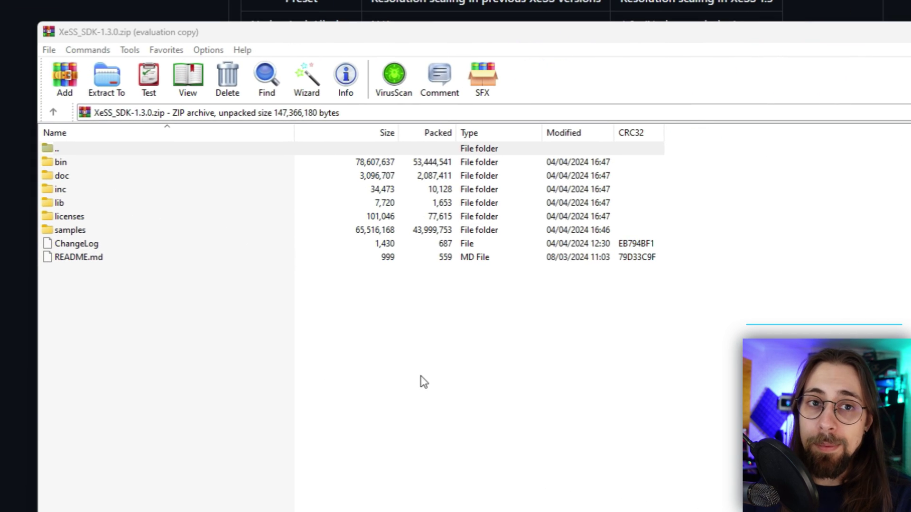
pyautogui.click(423, 382)
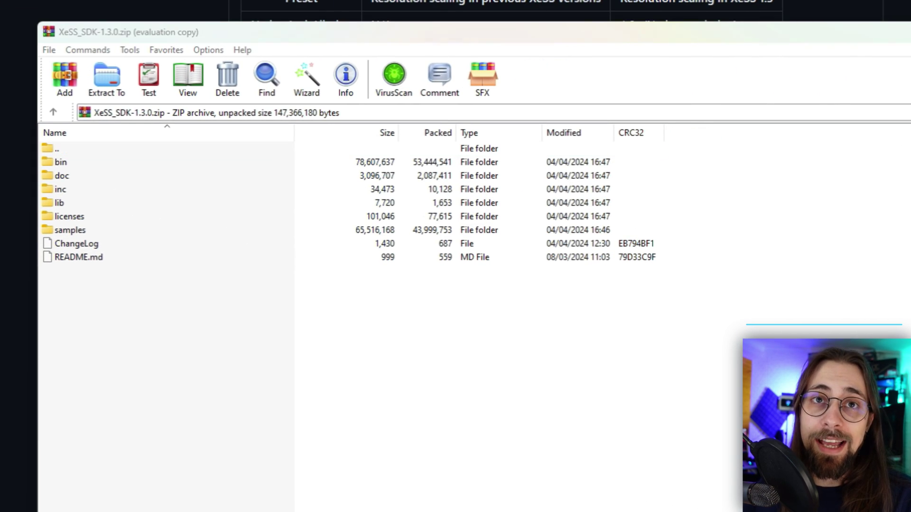
pyautogui.click(104, 78)
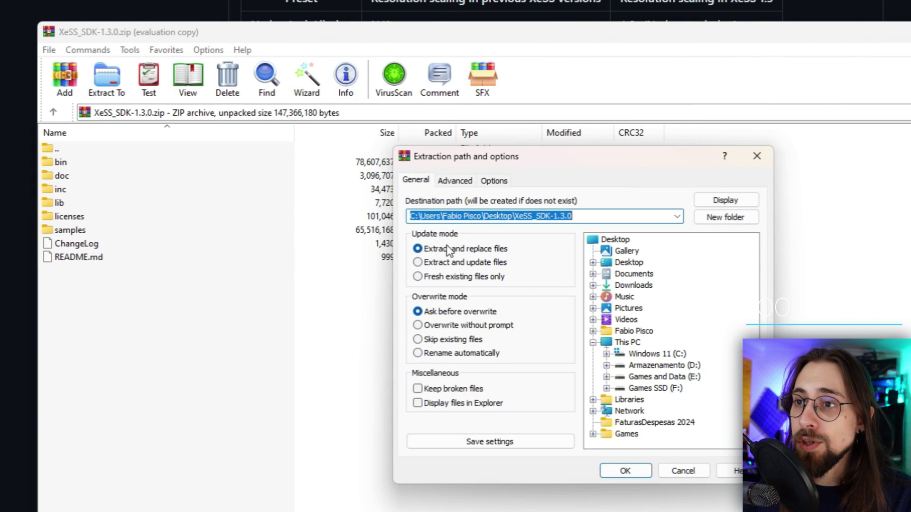
pyautogui.click(626, 471)
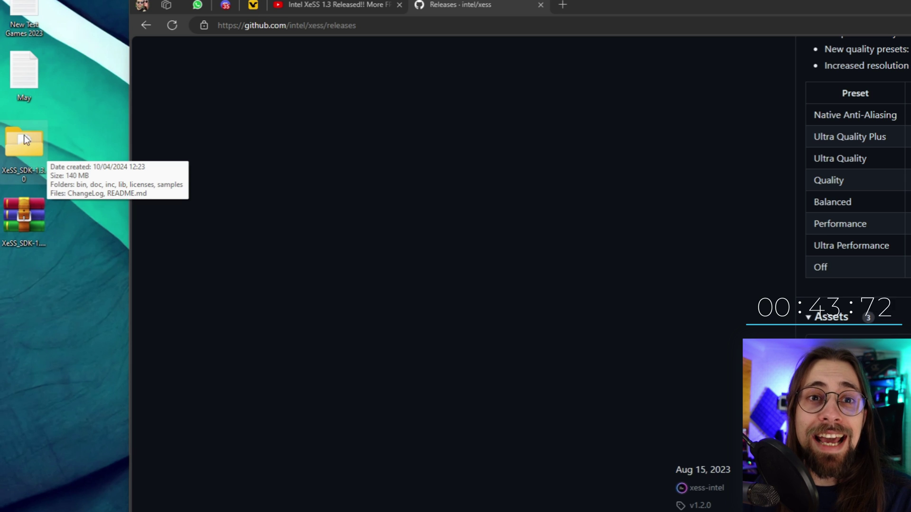
# Select the new libxess.dll in the XeSS_SDK-1.3.0\bin folder.
pyautogui.doubleClick(32, 156)
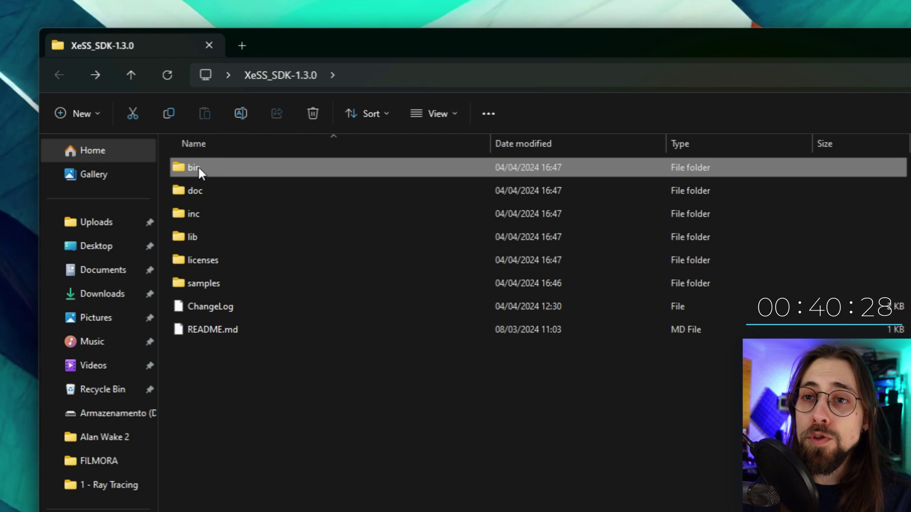
pyautogui.doubleClick(458, 177)
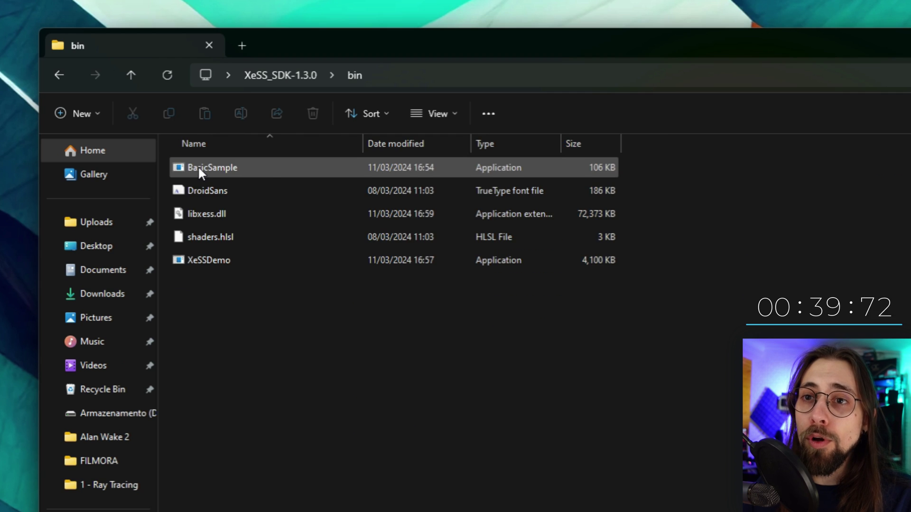
pyautogui.click(233, 215)
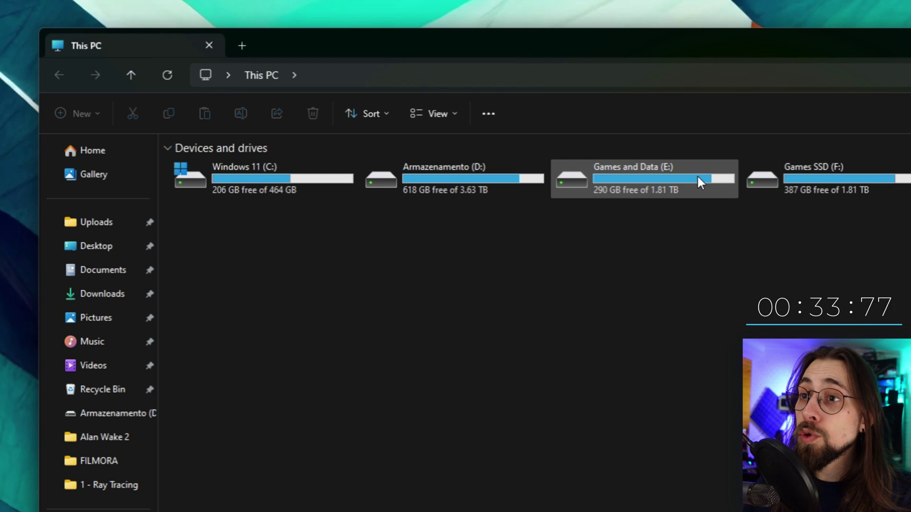
# Browse to F:\Games\steamapps\common\Marvel's Spider-Man Remastered.
pyautogui.doubleClick(787, 186)
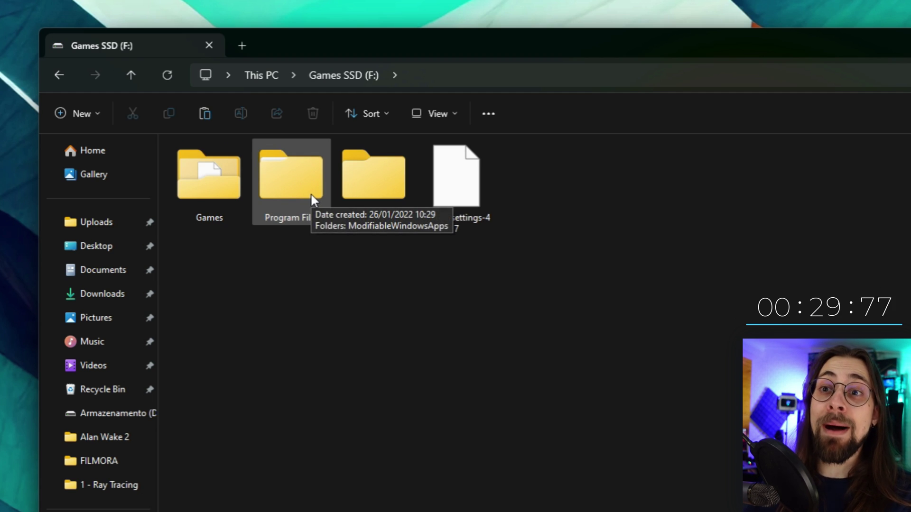
pyautogui.doubleClick(216, 205)
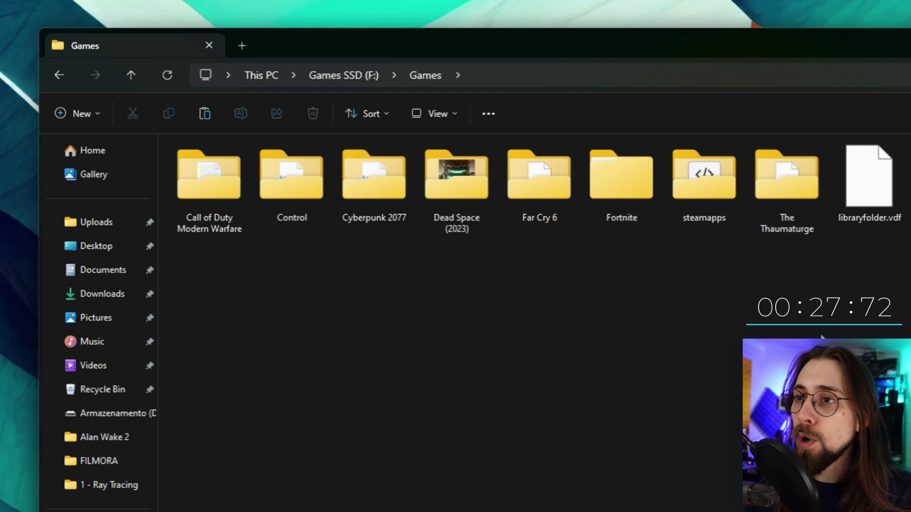
pyautogui.doubleClick(720, 209)
pyautogui.doubleClick(223, 167)
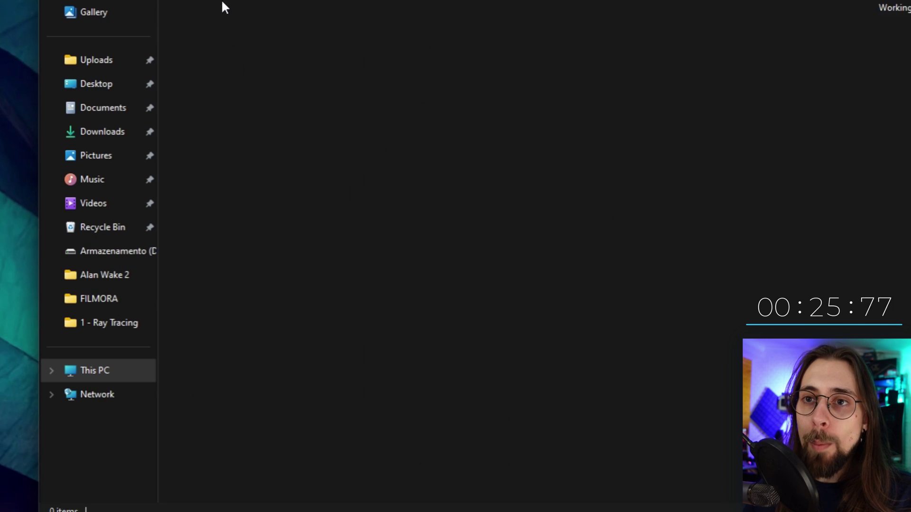
pyautogui.doubleClick(277, 374)
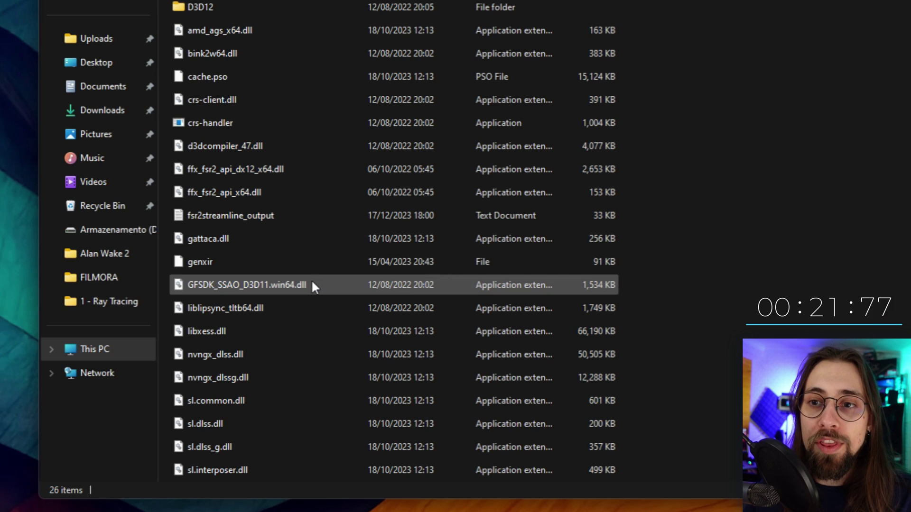
# Rename the Spider-Man libxess.dll to libxess.dll.old and paste the new libxess.dll in the folder.
pyautogui.moveTo(213, 342)
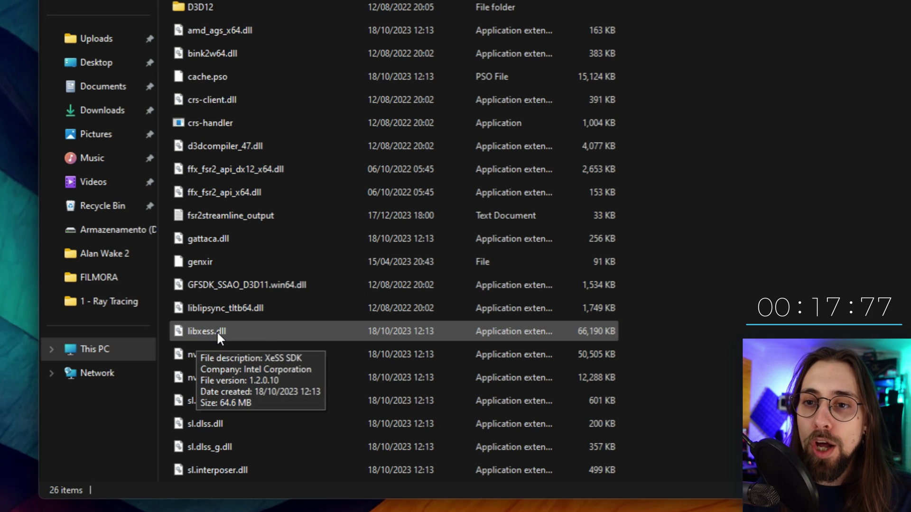
pyautogui.click(223, 332)
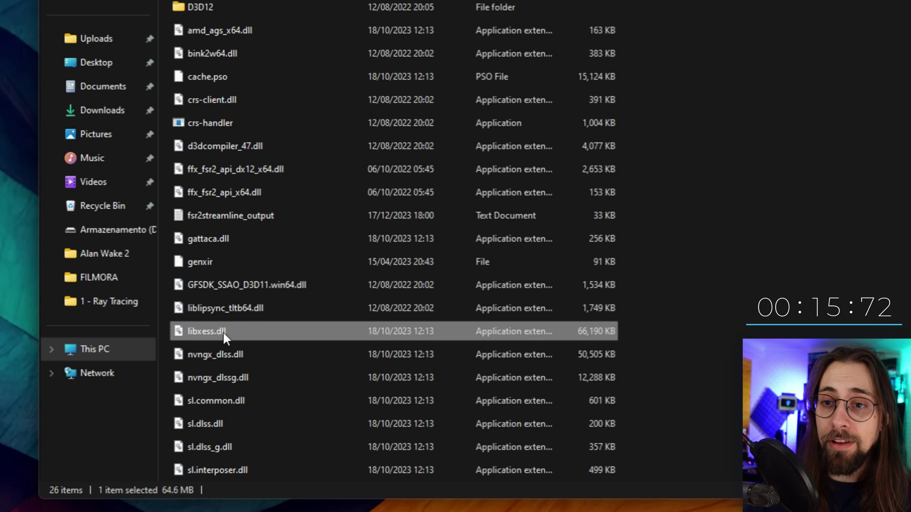
pyautogui.click(223, 331)
pyautogui.click(224, 332)
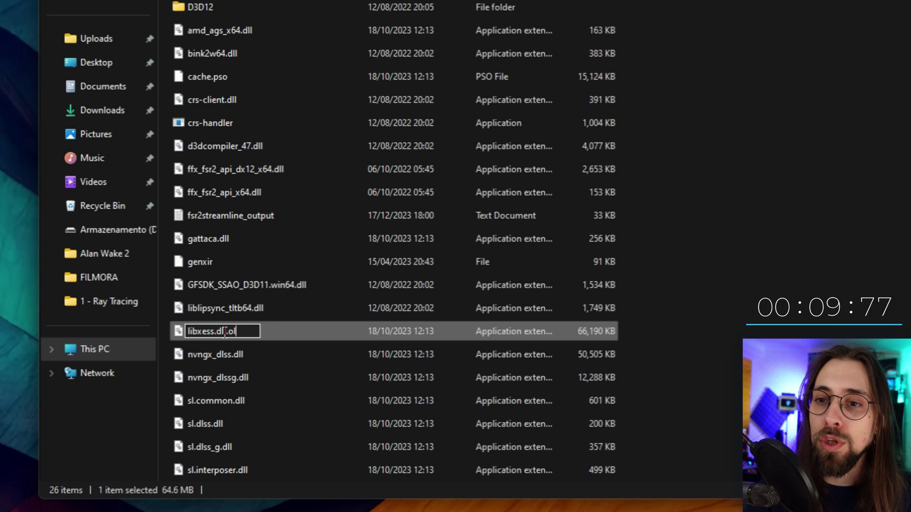
pyautogui.write('.old')
pyautogui.press('Return')
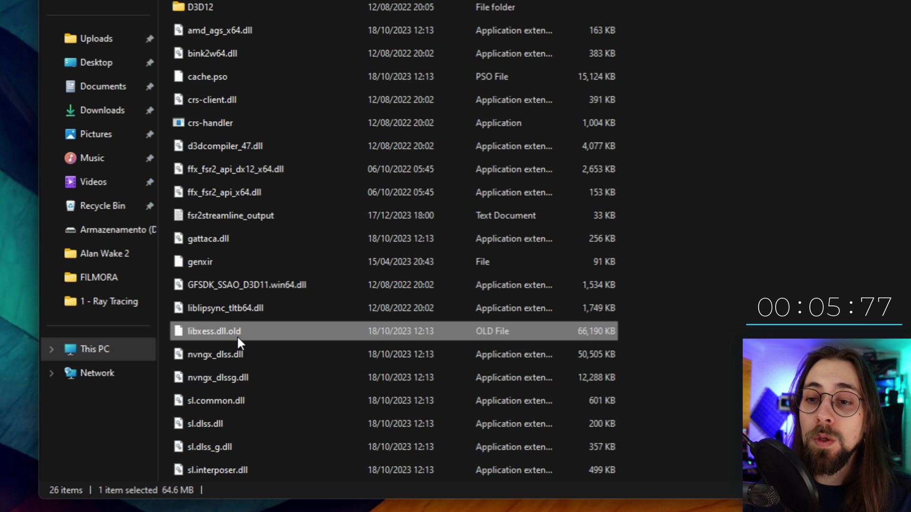
pyautogui.click(725, 331)
pyautogui.hotkey('ctrl', 'v')
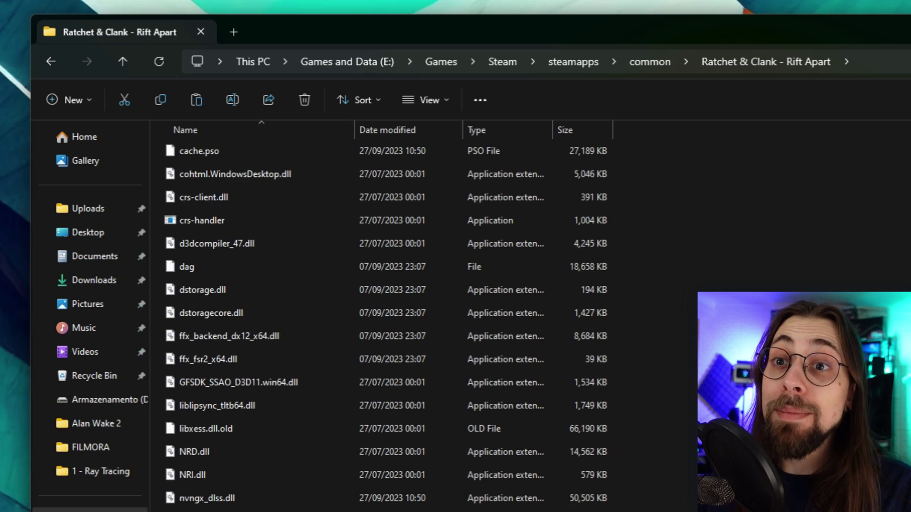
# Open The Witcher 3's bin\x64_dx12 folder.
pyautogui.scroll(2, 327, 408)
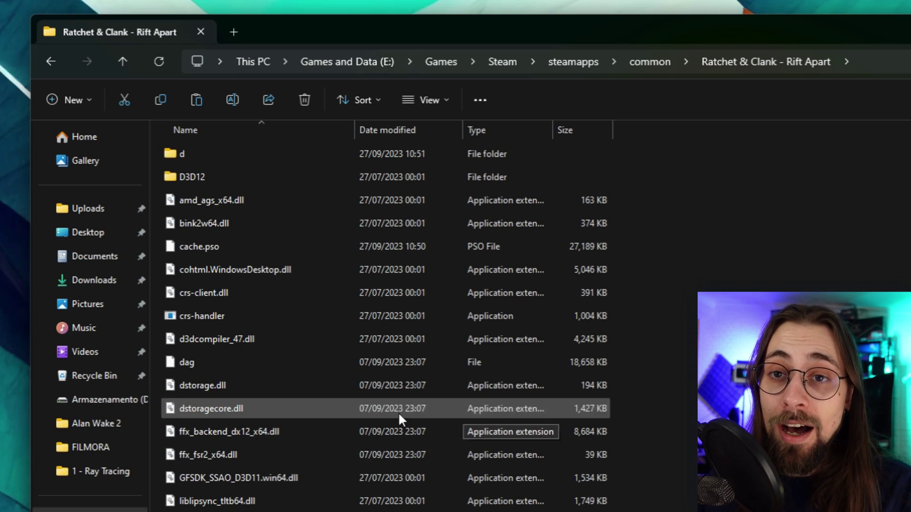
pyautogui.scroll(-4, 326, 475)
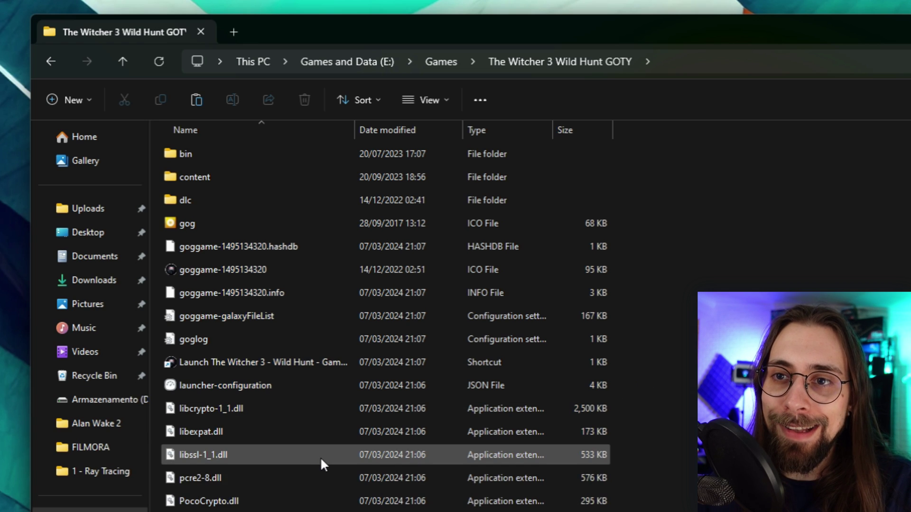
pyautogui.scroll(-3, 317, 462)
pyautogui.scroll(-1, 314, 472)
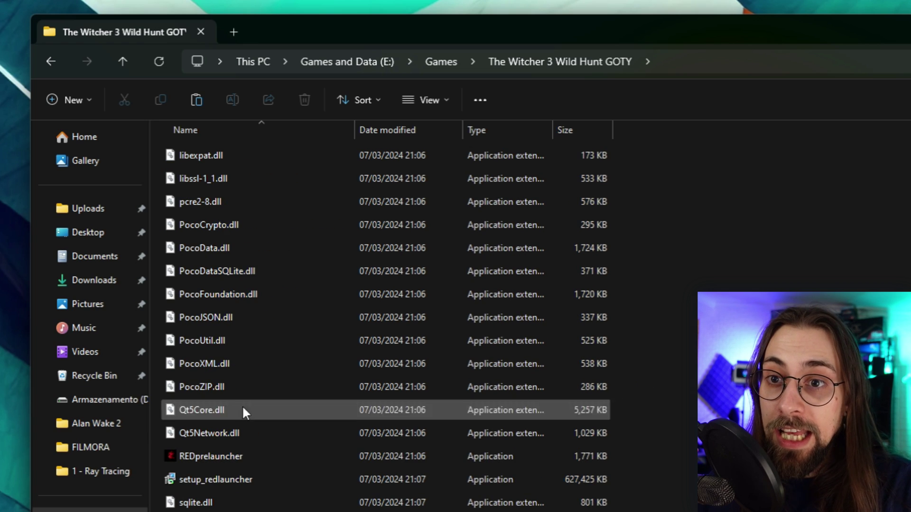
pyautogui.scroll(4, 240, 410)
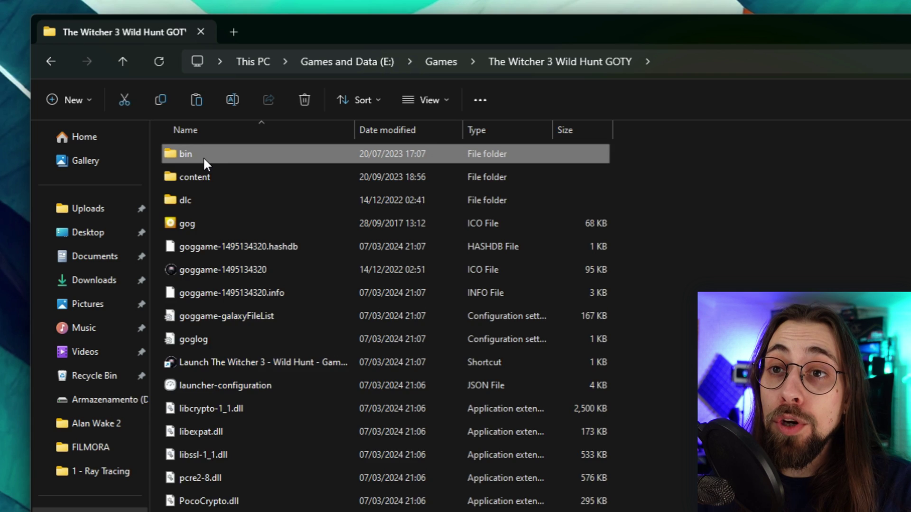
pyautogui.doubleClick(203, 156)
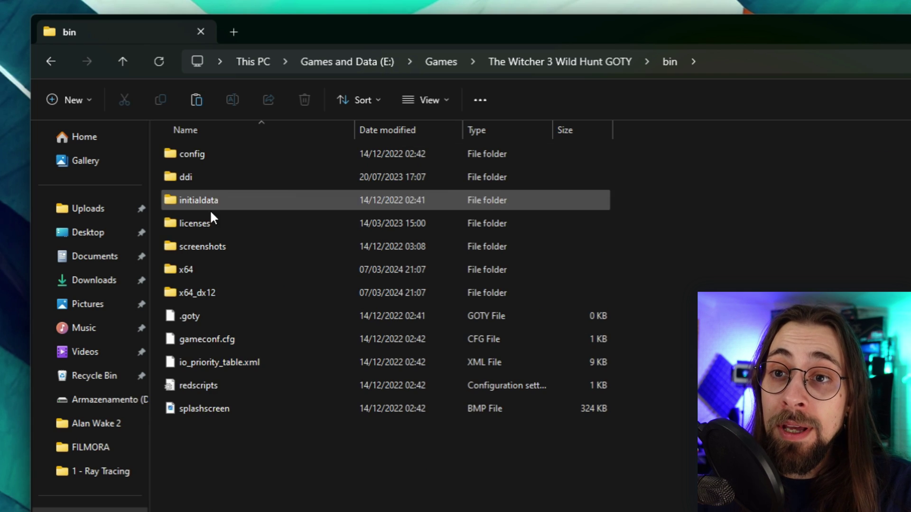
pyautogui.doubleClick(211, 294)
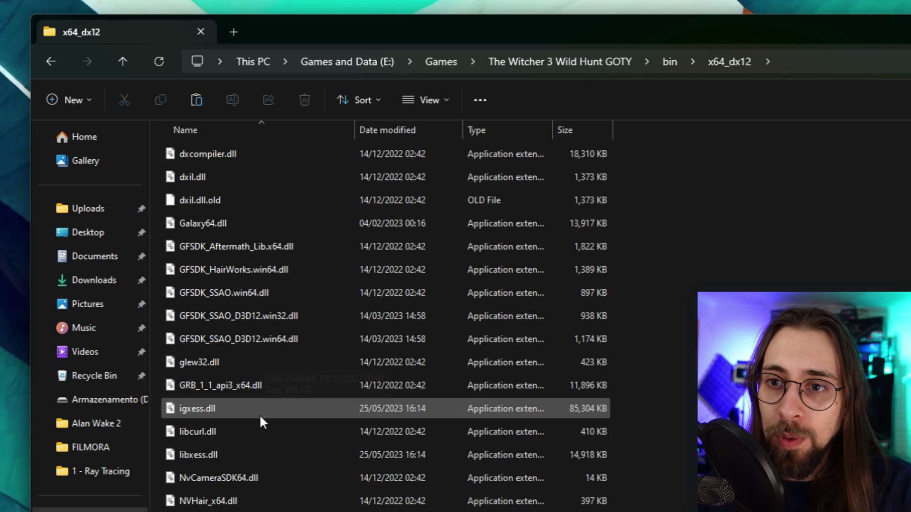
# Rename the existing libxess.dll to libxess.dll.old and paste the new libxess.dll into x64_dx12.
pyautogui.click(261, 460)
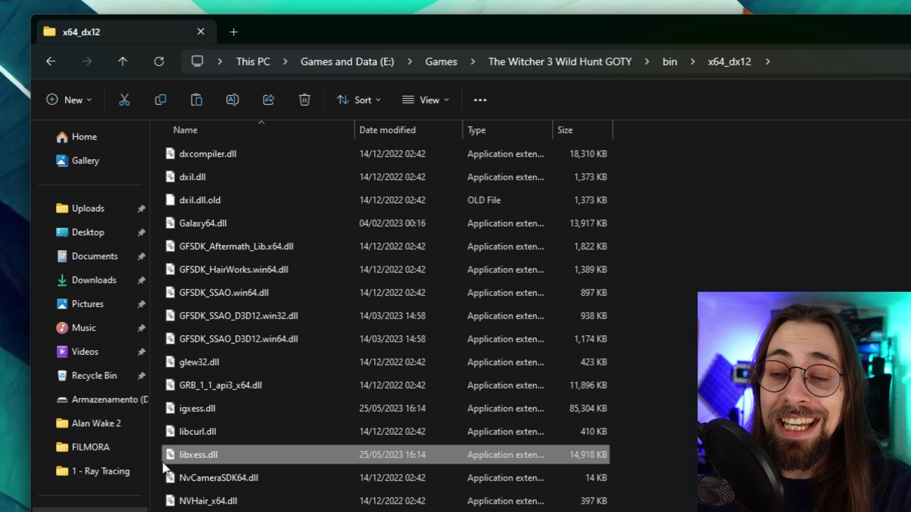
pyautogui.click(232, 456)
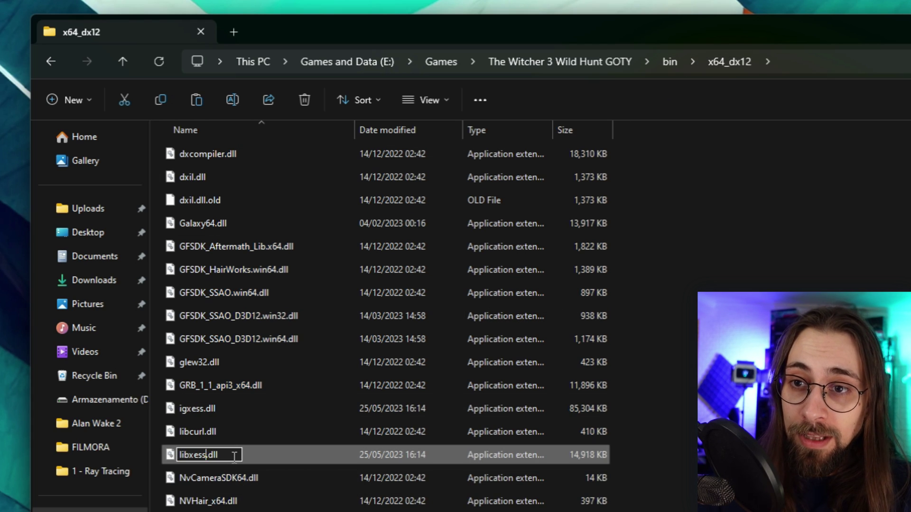
pyautogui.press('Return')
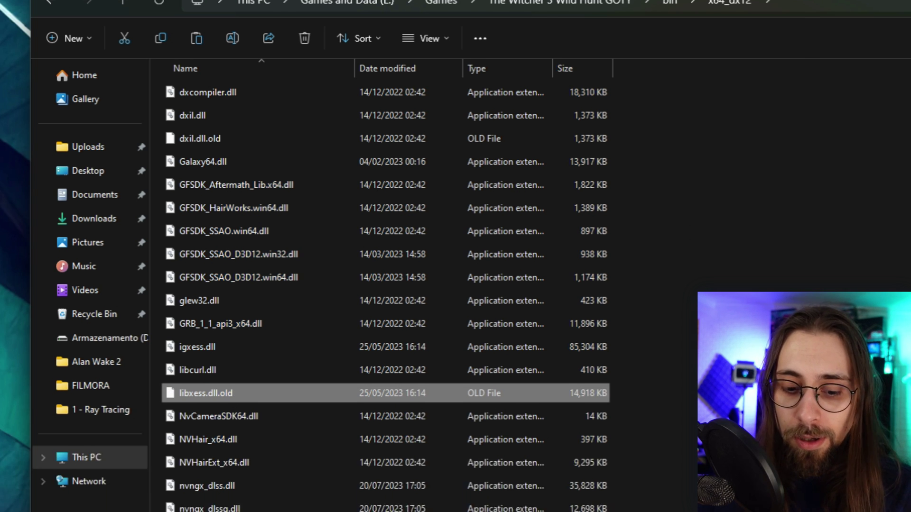
pyautogui.rightClick(765, 206)
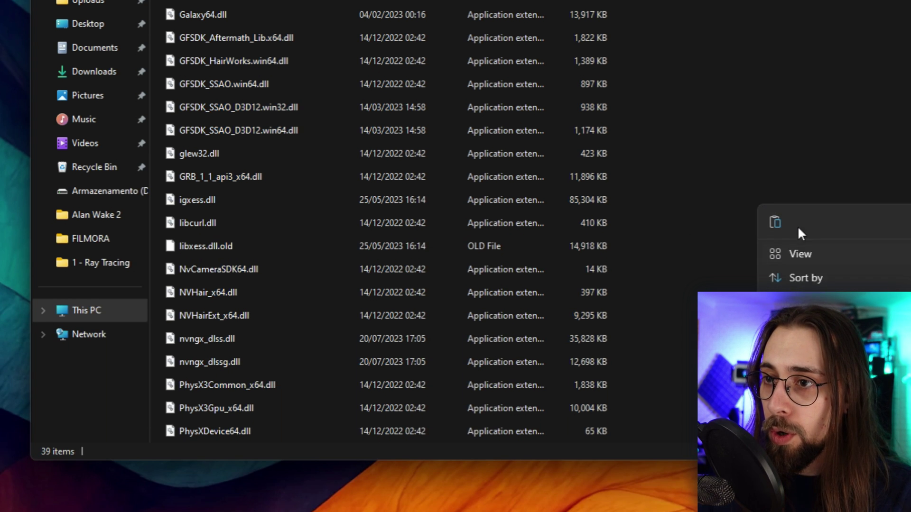
pyautogui.click(771, 232)
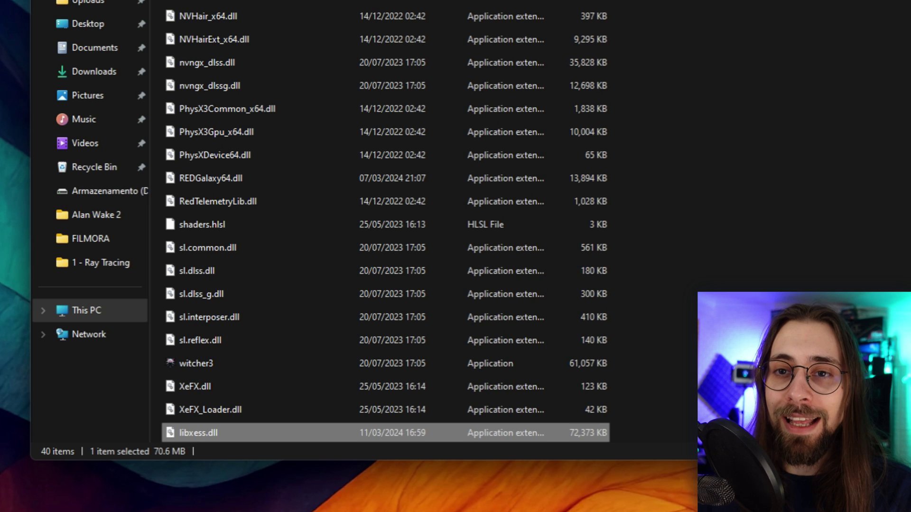
pyautogui.scroll(1, 385, 223)
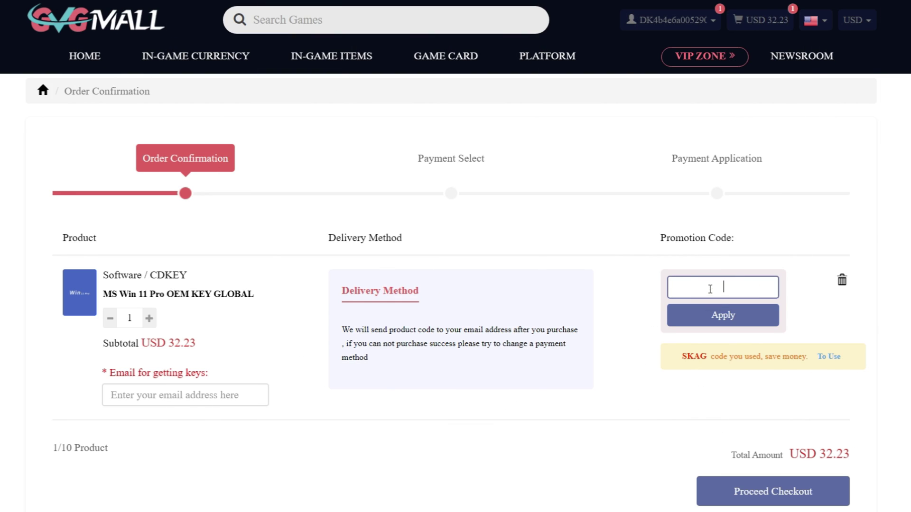
# Apply promotion code SKAG to the MS Win 11 Pro OEM key order.
pyautogui.write('SKAG')
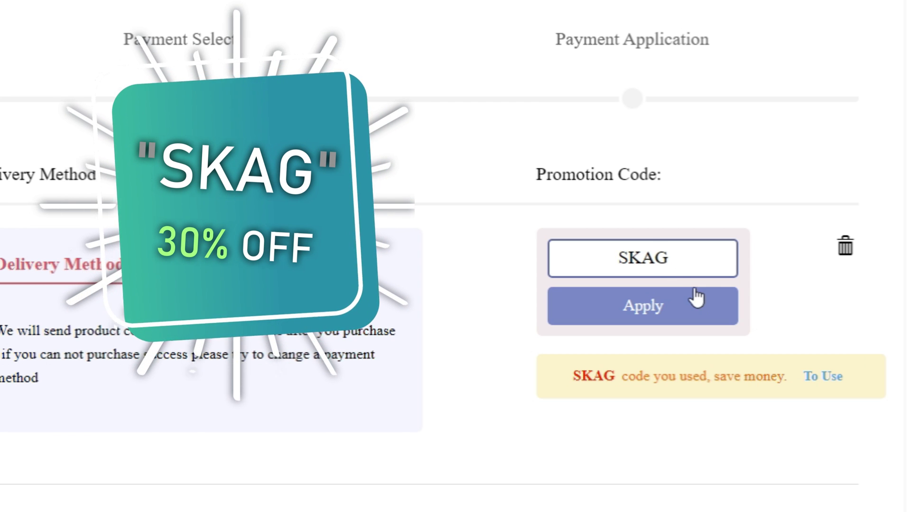
pyautogui.click(696, 294)
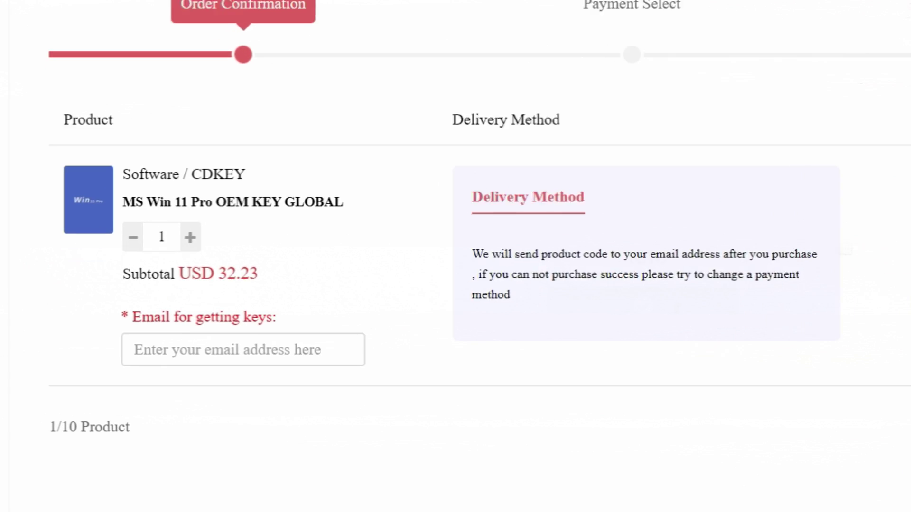